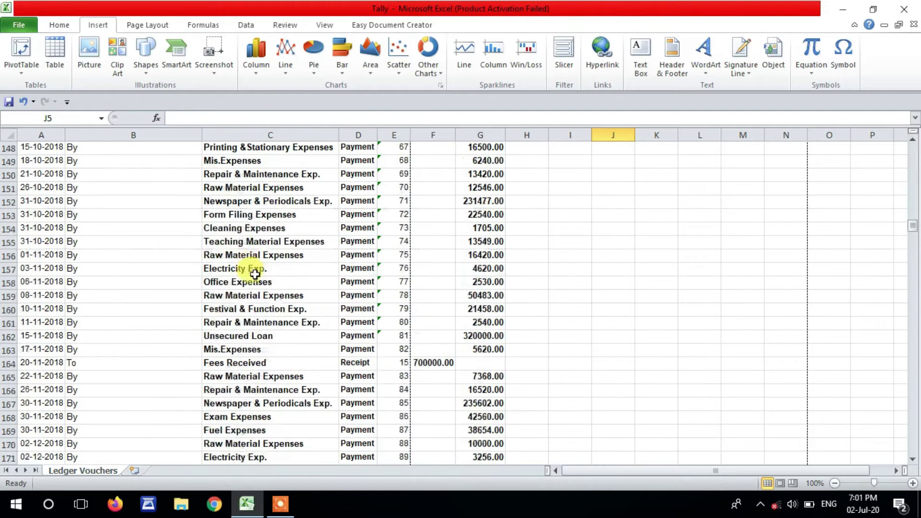
Check the ledger sheet's print preview, then examine the Debit and Credit columns beyond the page break in the worksheet.
left_click(17, 25)
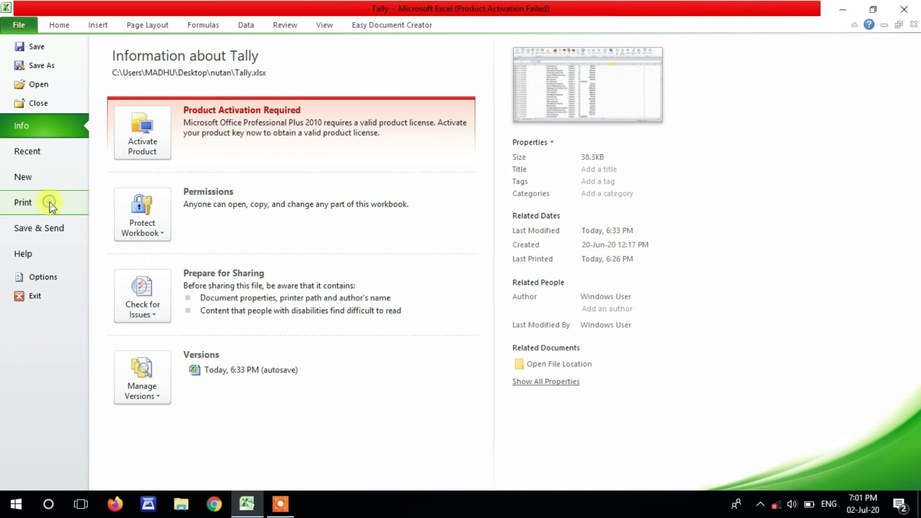
left_click(50, 202)
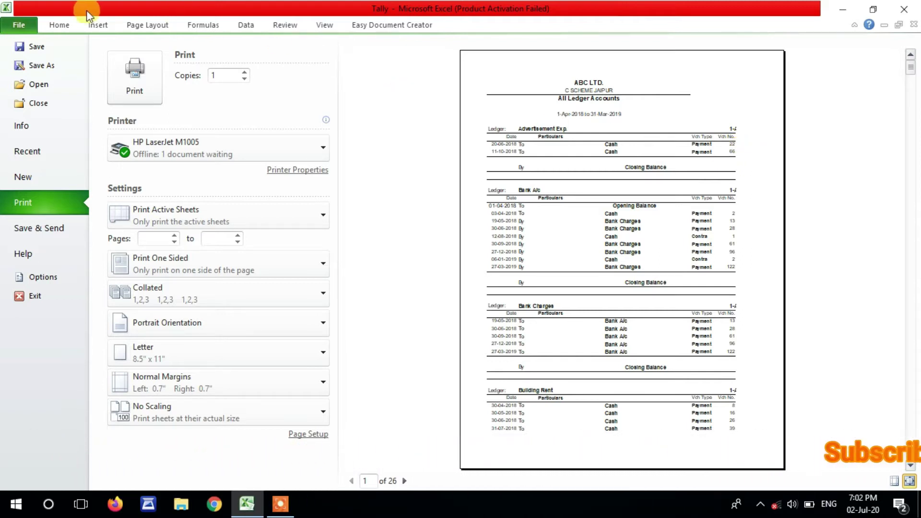
left_click(61, 25)
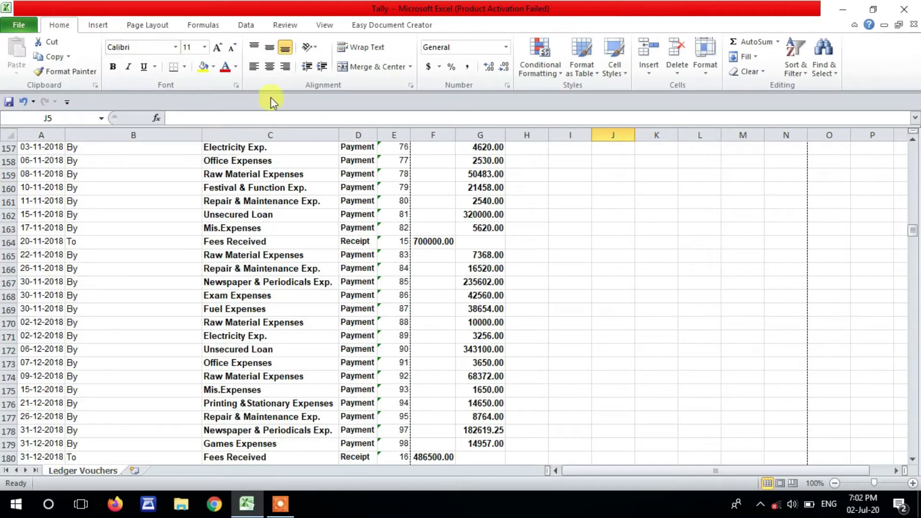
scroll(456, 244, "up", 10)
scroll(456, 242, "up", 20)
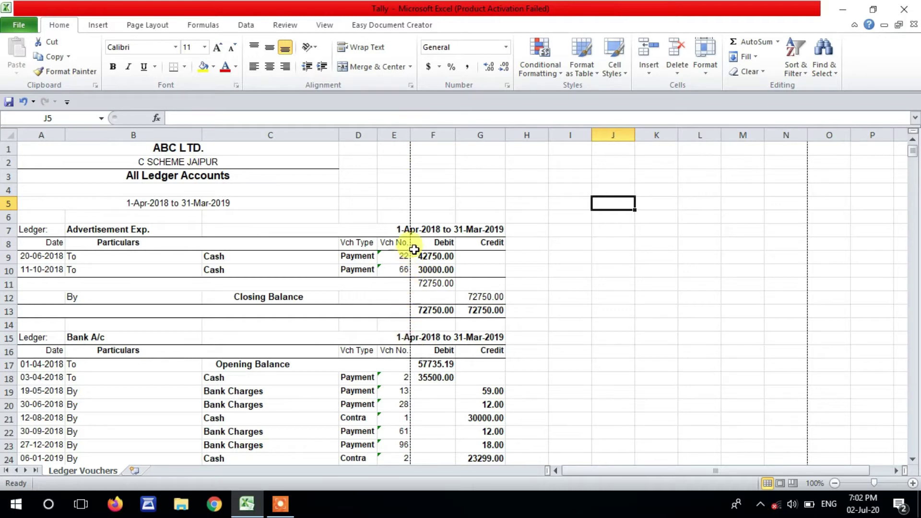
left_click_drag(419, 243, 483, 261)
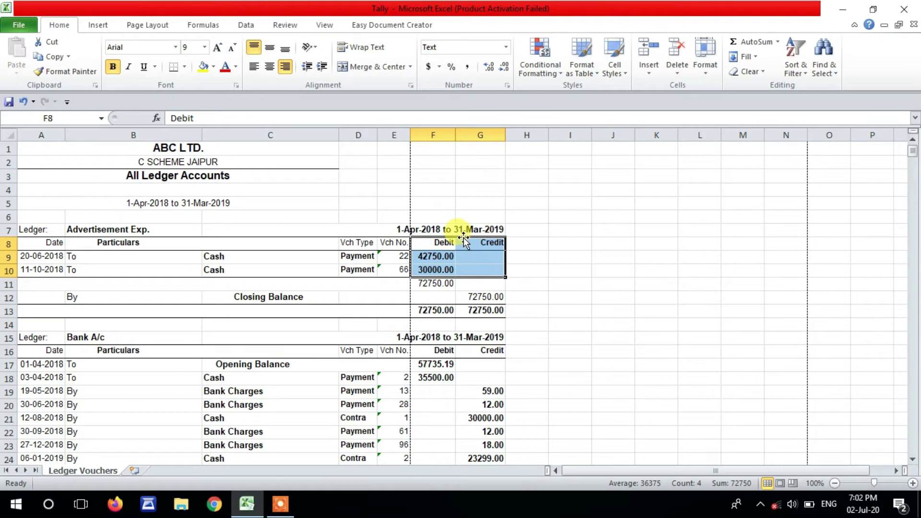
left_click(382, 215)
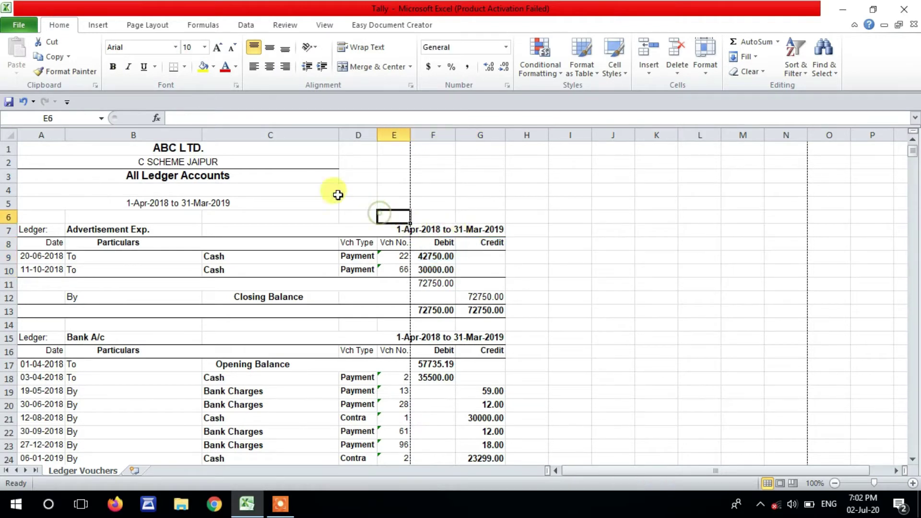
Set the sheet's page margins to Narrow and its paper size to A4.
left_click(155, 29)
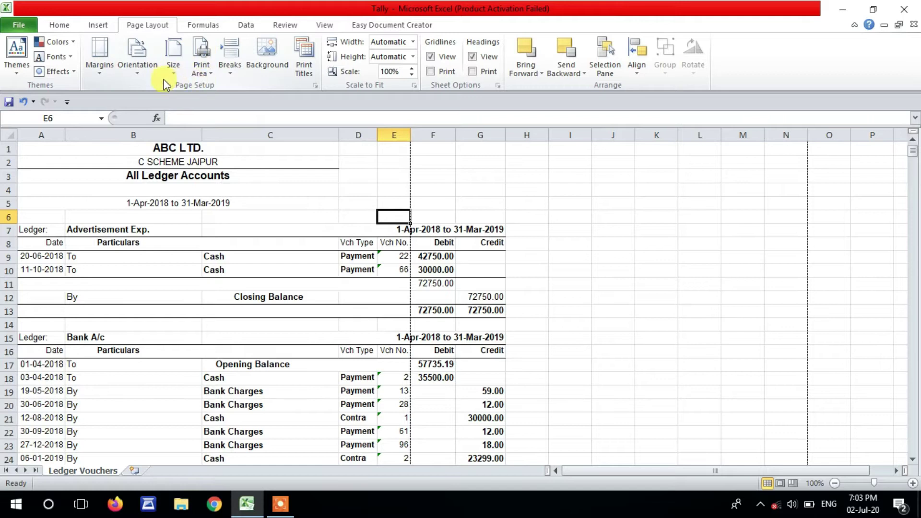
left_click(101, 73)
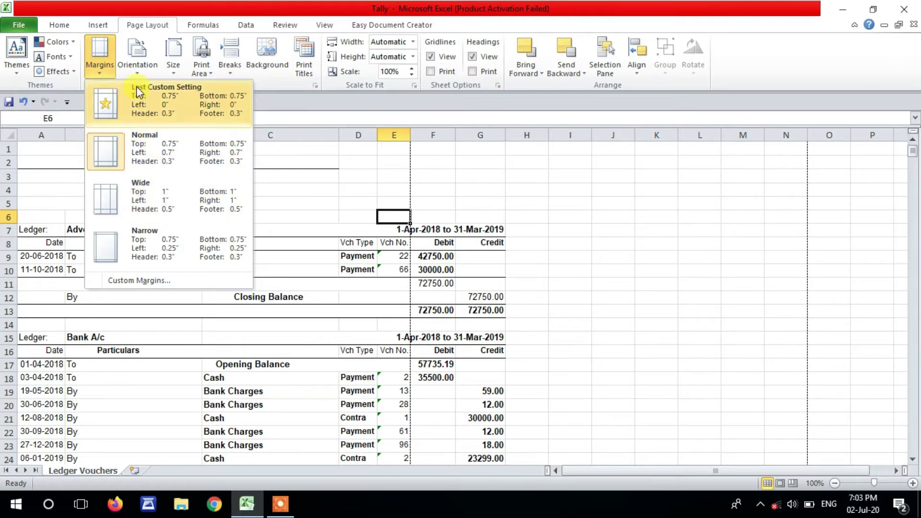
left_click(137, 70)
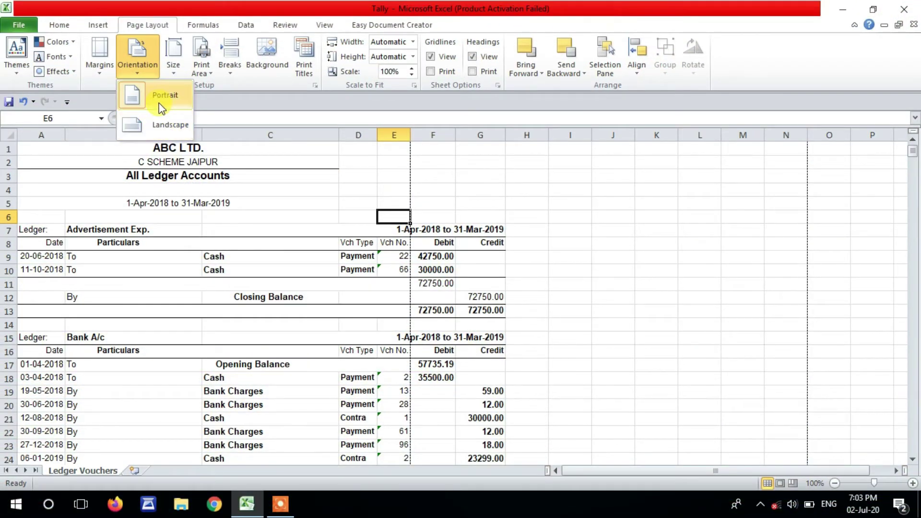
left_click(99, 72)
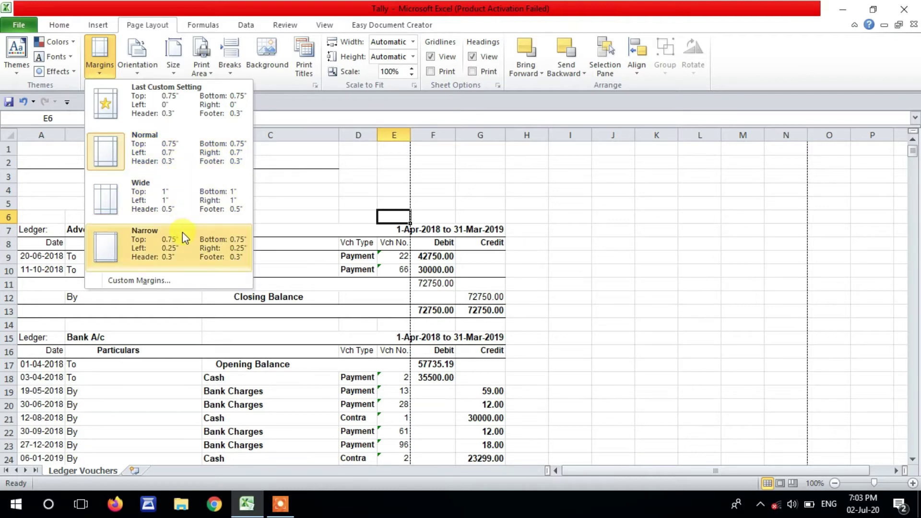
left_click(154, 240)
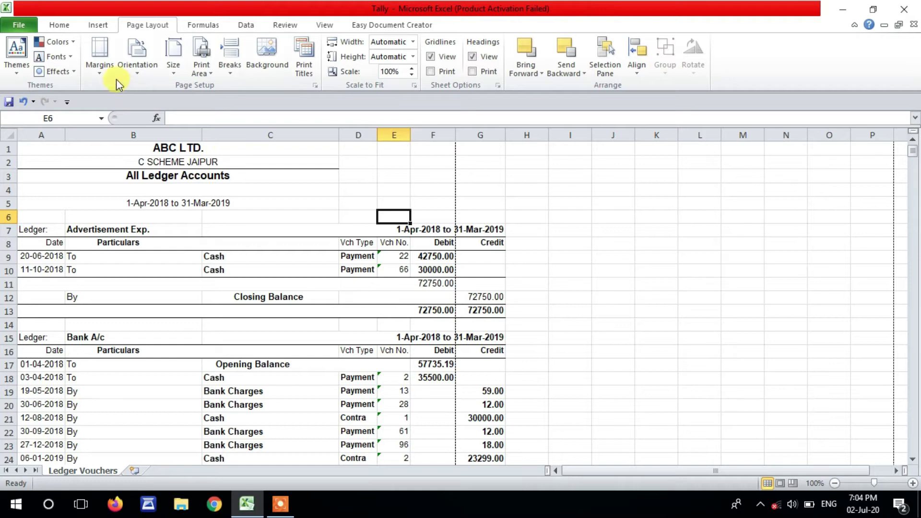
left_click(174, 67)
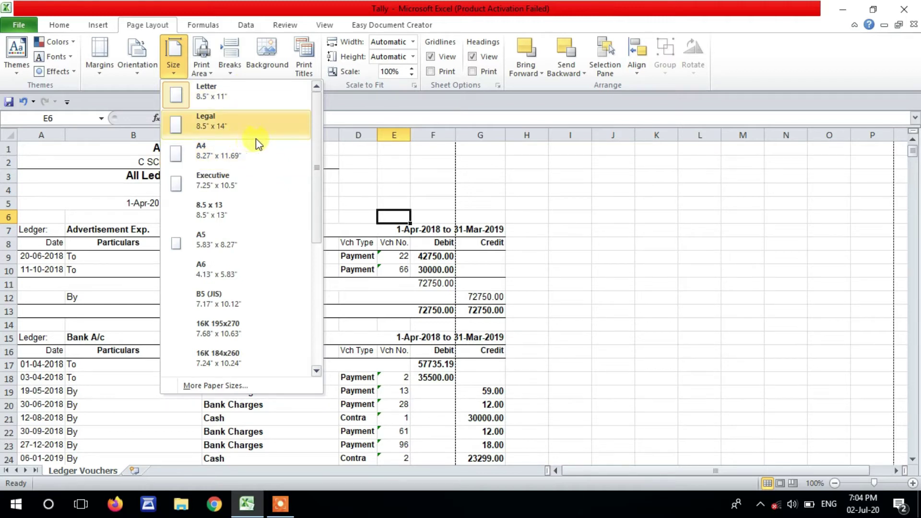
left_click(203, 157)
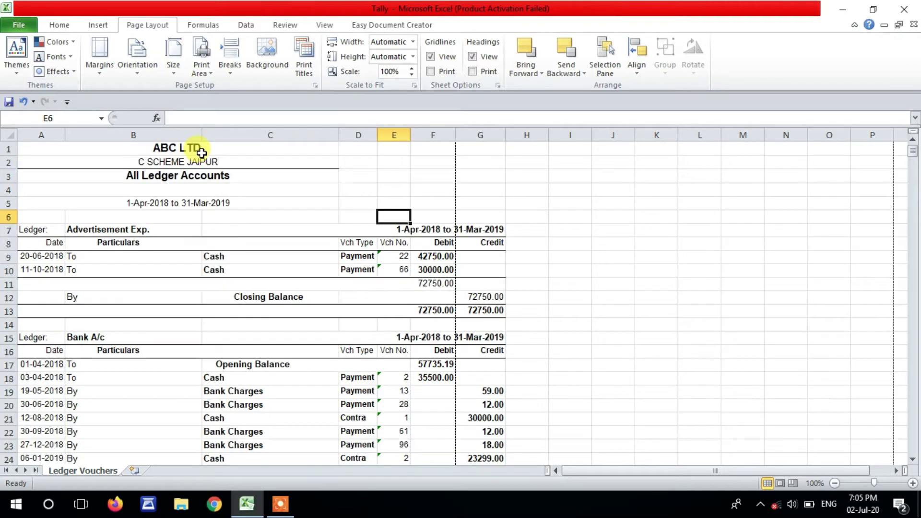
Set the range A1:G24 as the print area and check it in the print preview.
left_click(210, 73)
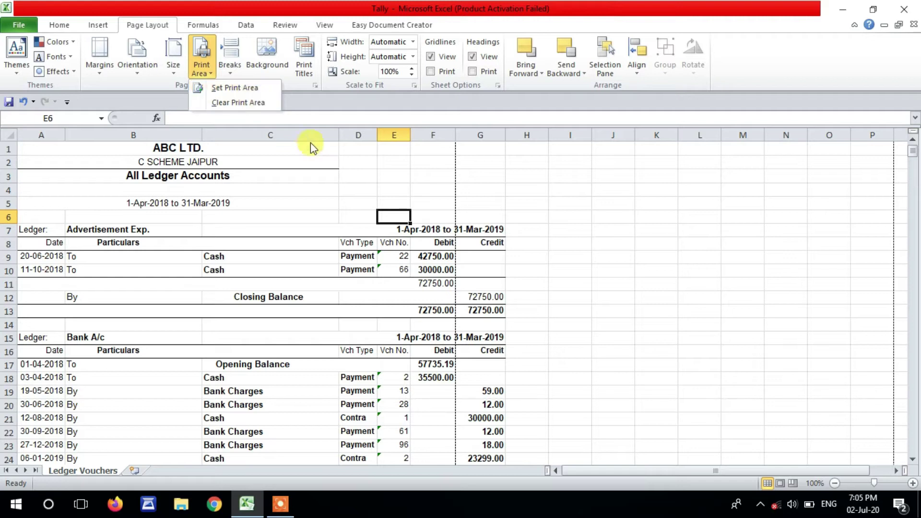
left_click(336, 188)
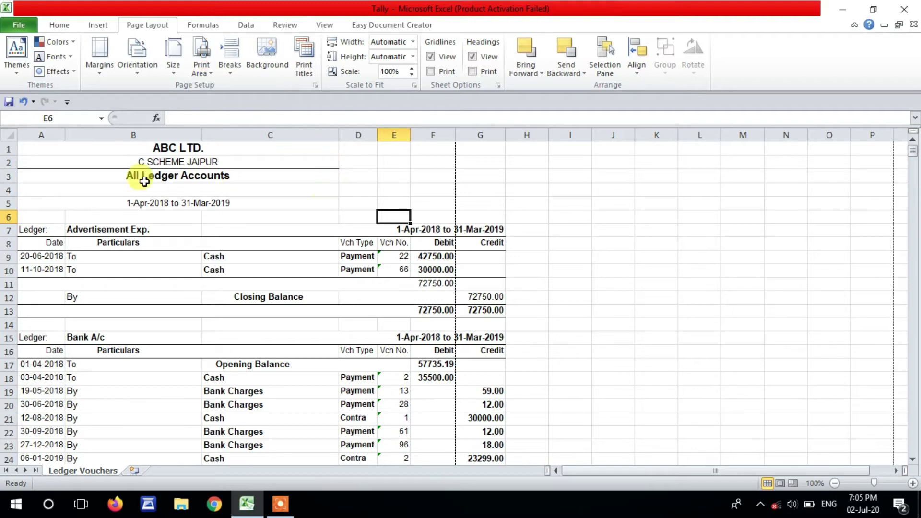
left_click_drag(33, 147, 459, 460)
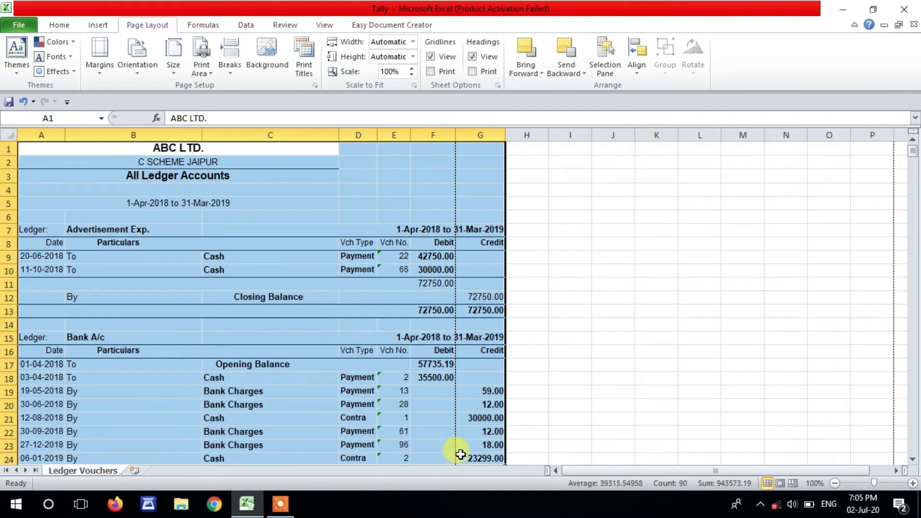
left_click(207, 77)
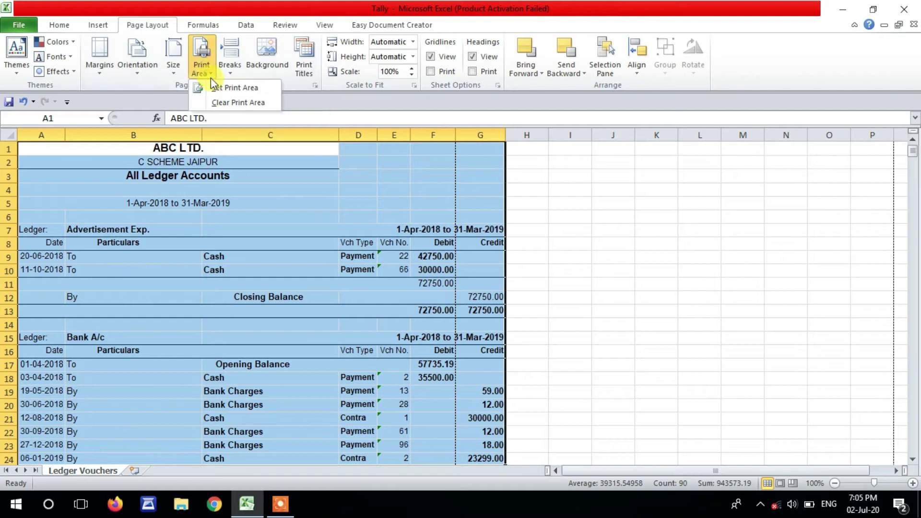
left_click(234, 89)
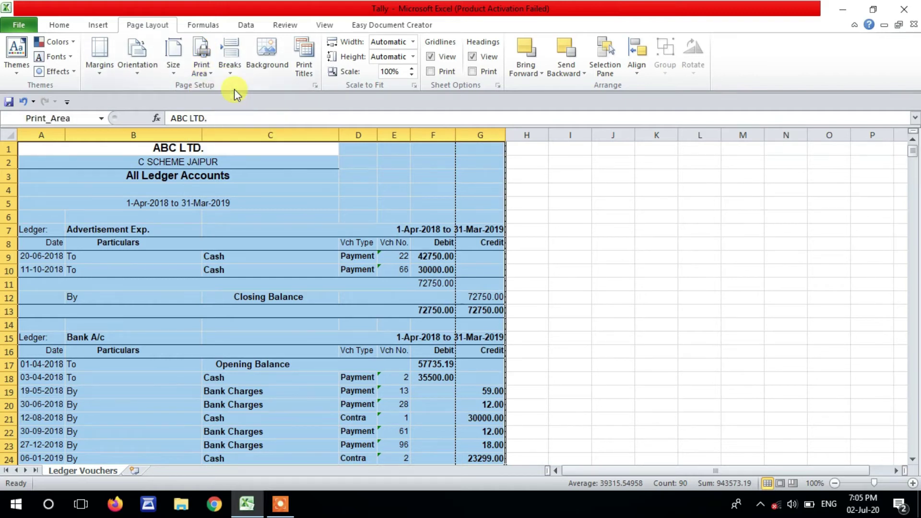
scroll(285, 321, "down", 2)
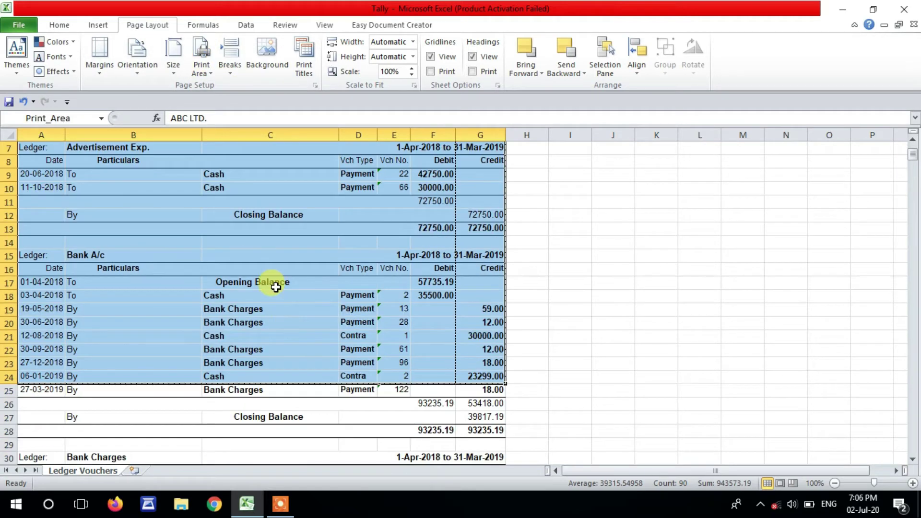
scroll(269, 285, "up", 2)
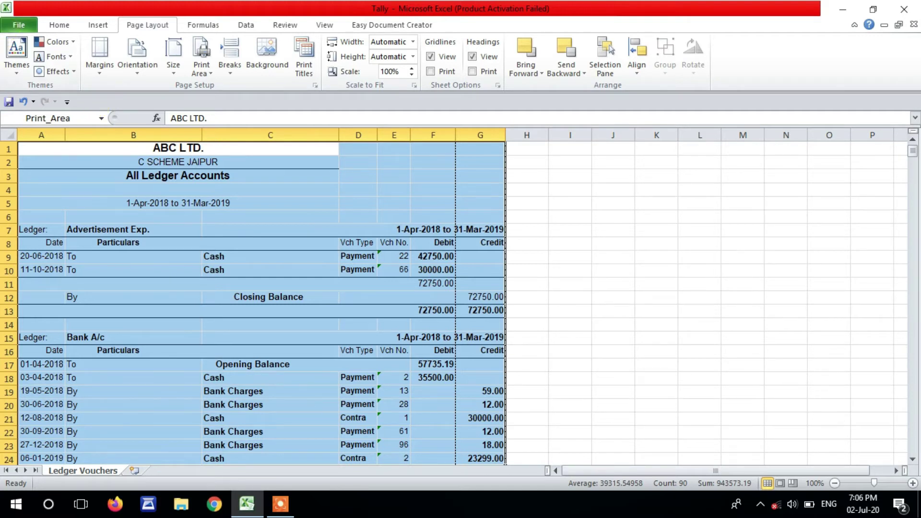
left_click(9, 29)
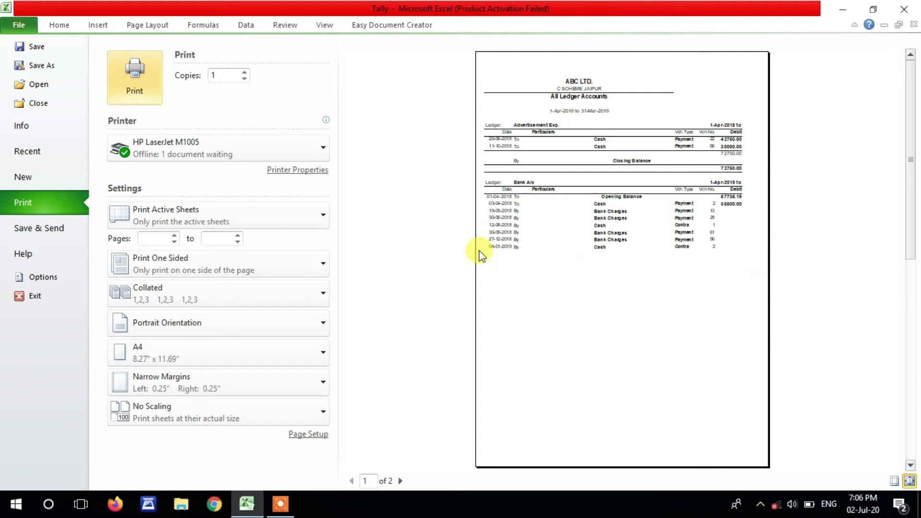
left_click(60, 26)
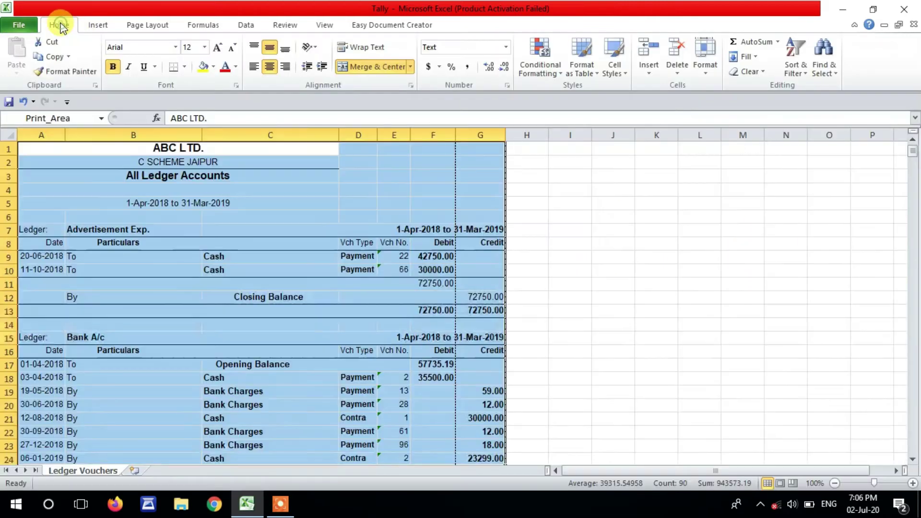
Clear the sheet's print area and deselect the ledger range.
left_click(149, 28)
left_click(203, 76)
left_click(226, 103)
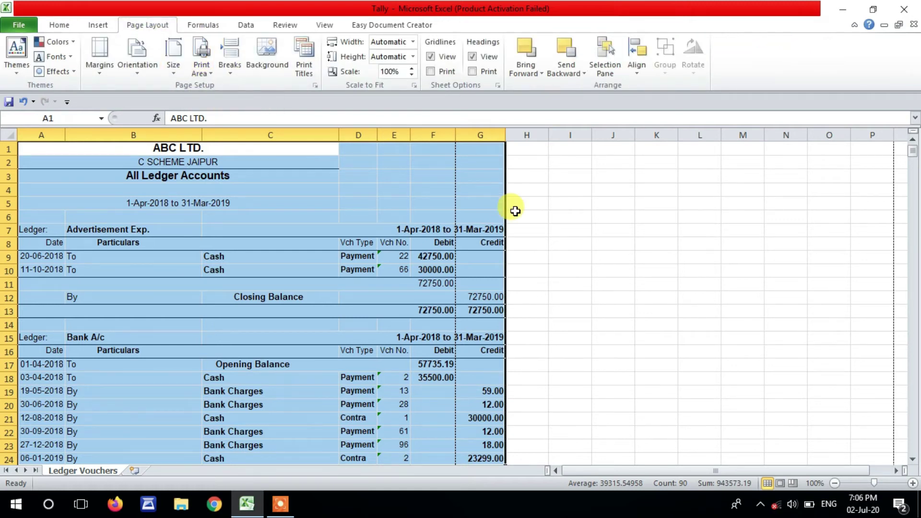
left_click(515, 211)
scroll(388, 271, "down", 16)
scroll(404, 283, "up", 16)
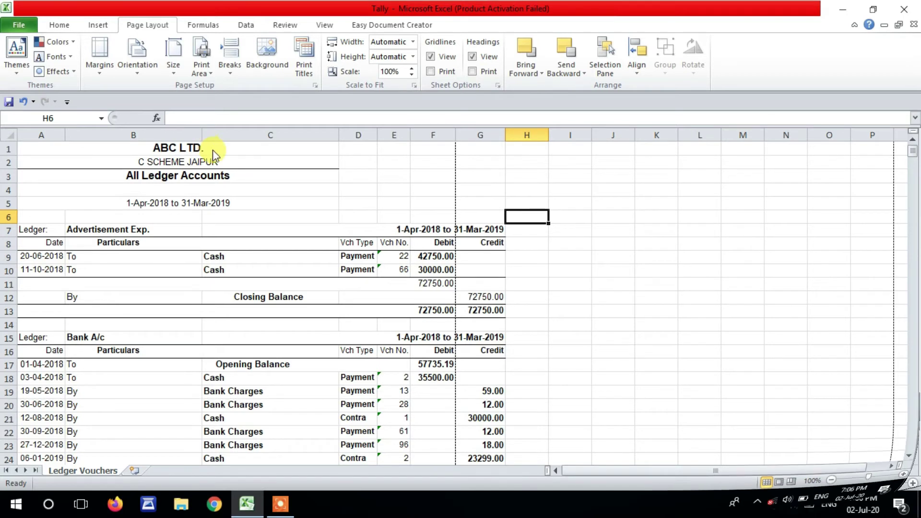
Check the print preview and reduce the page scaling to 95% of normal size.
key("ctrl+p")
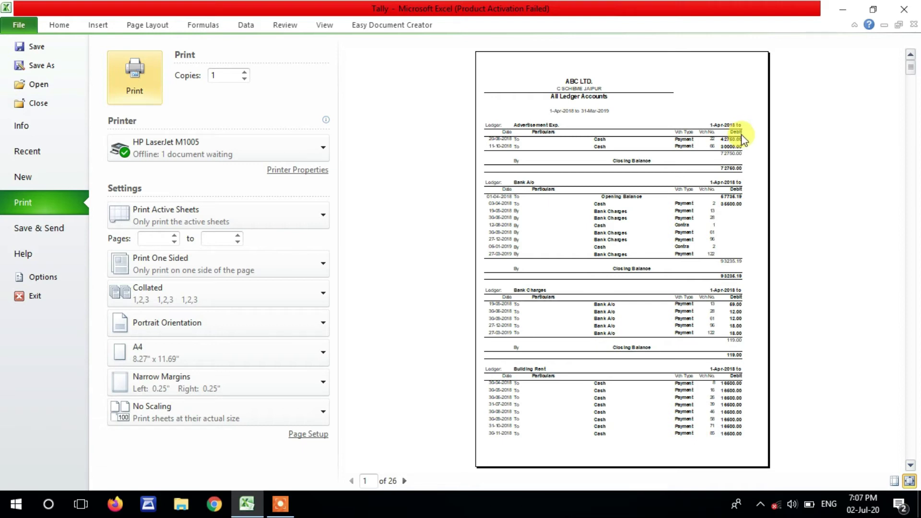
left_click(60, 24)
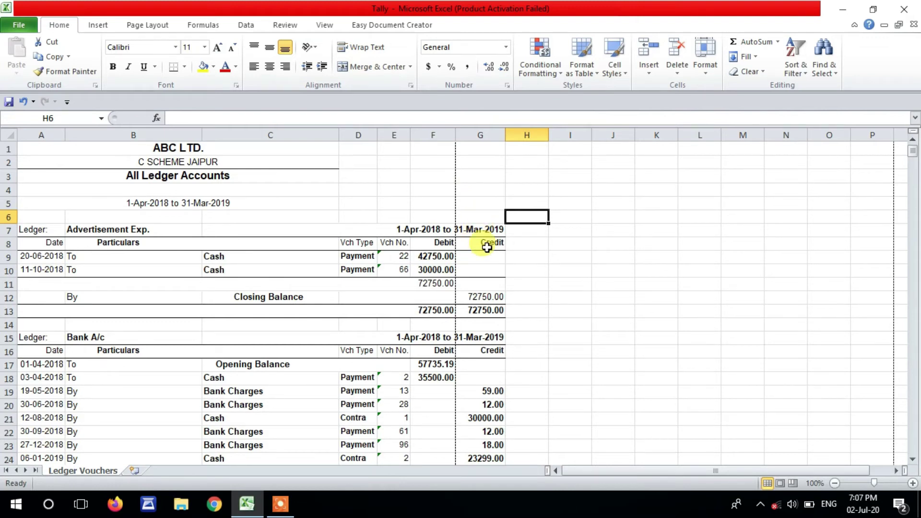
key("ctrl+p")
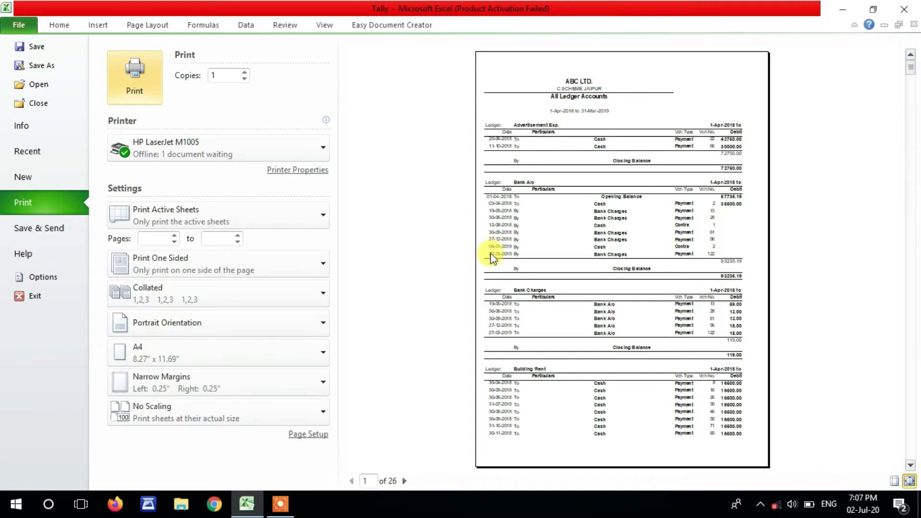
left_click(309, 435)
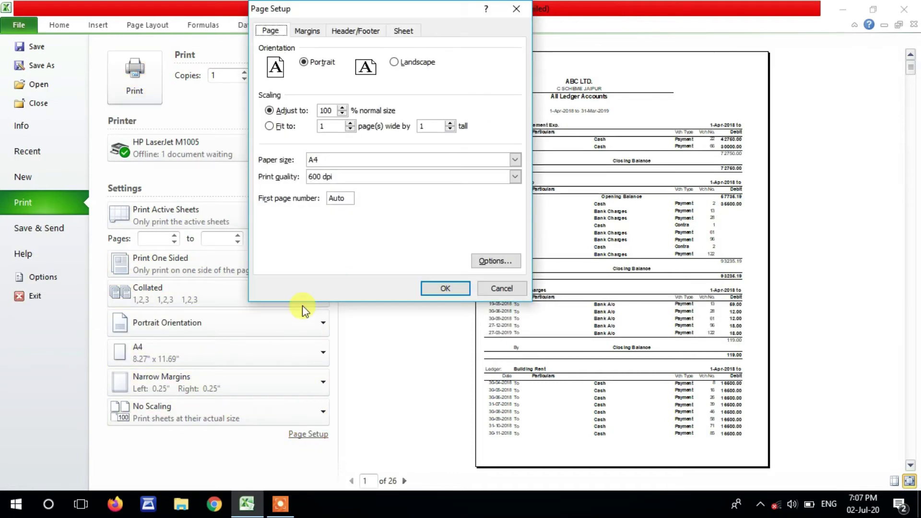
left_click(344, 114)
left_click(446, 289)
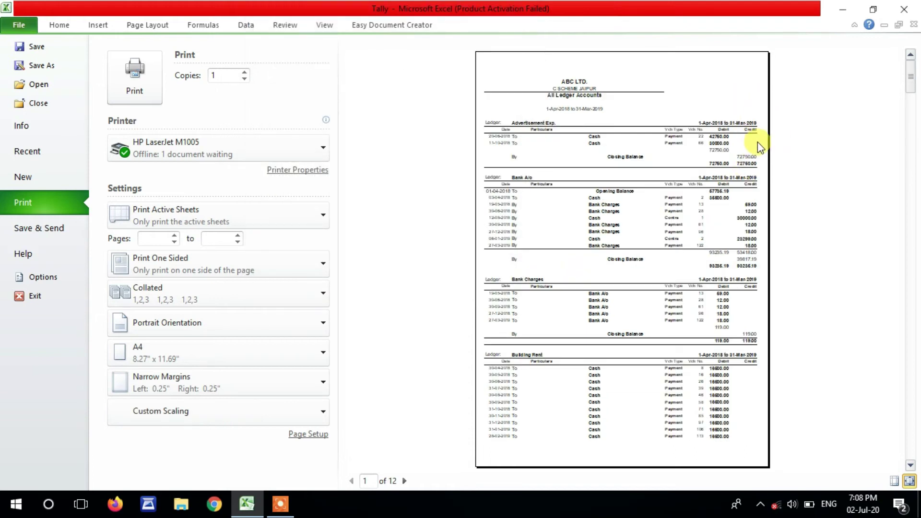
Set the left and right page margins to 0 in the page setup.
left_click(309, 434)
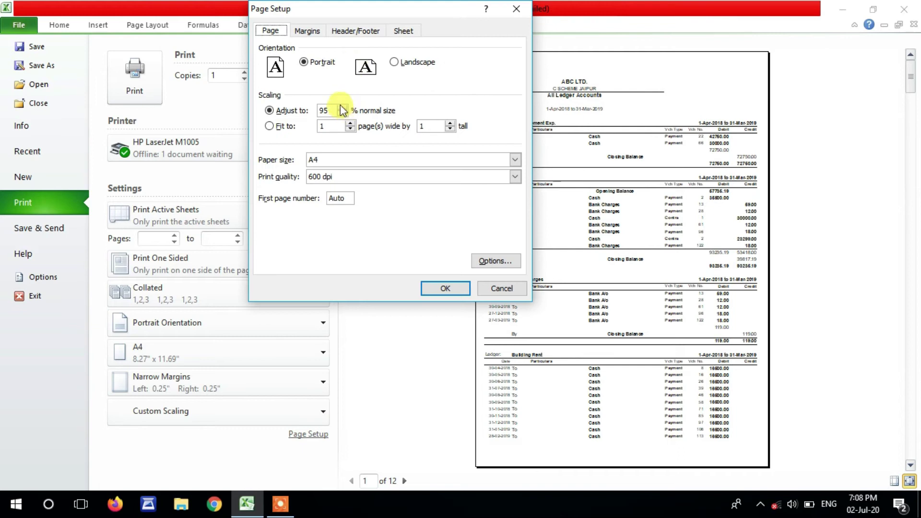
left_click(343, 108)
left_click(308, 33)
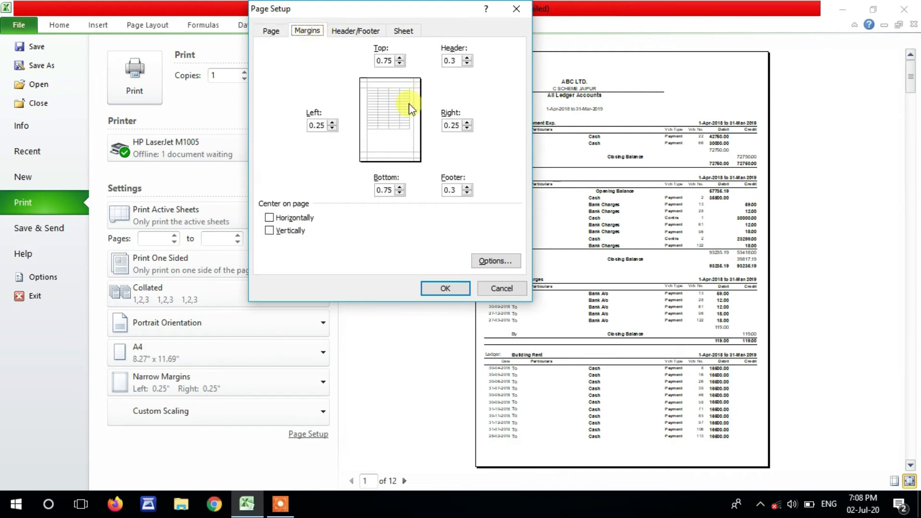
double_click(329, 126)
type("0")
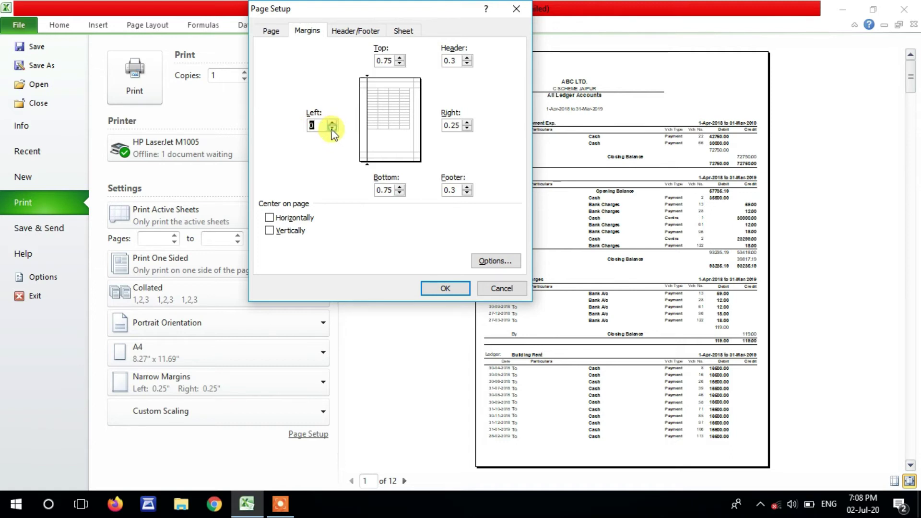
left_click(466, 128)
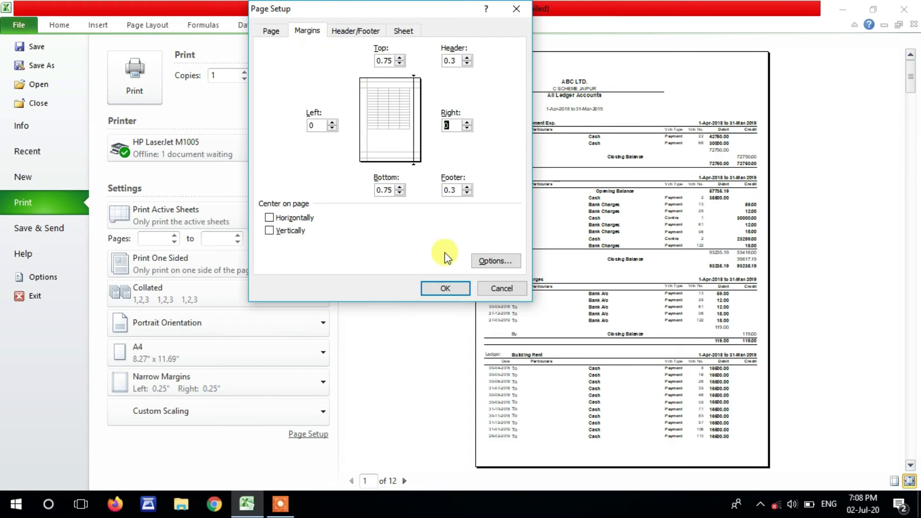
left_click(451, 287)
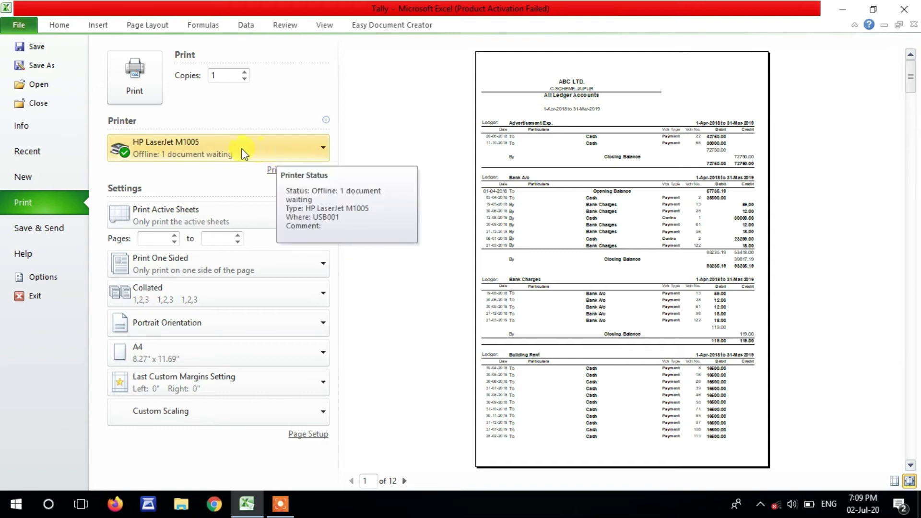
Choose the HP LaserJet M1005 as the printer and view the options for which part of the workbook to print.
left_click(314, 150)
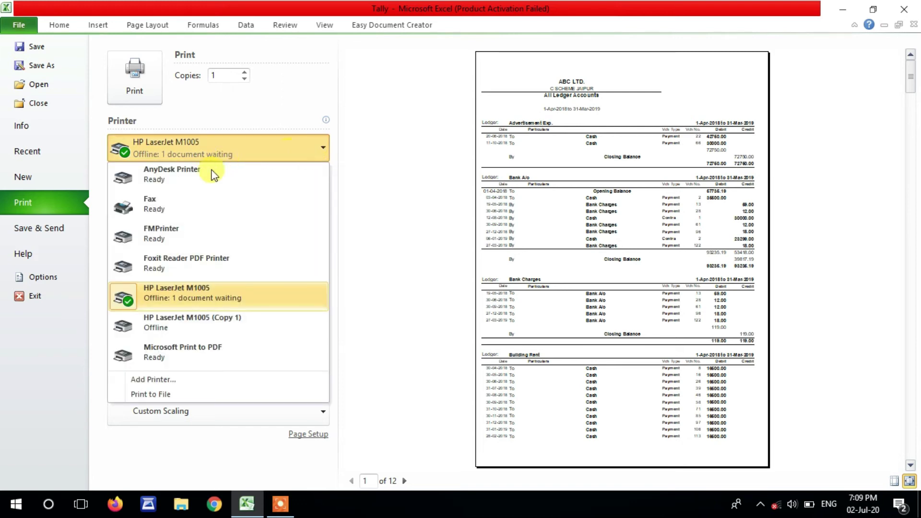
left_click(201, 294)
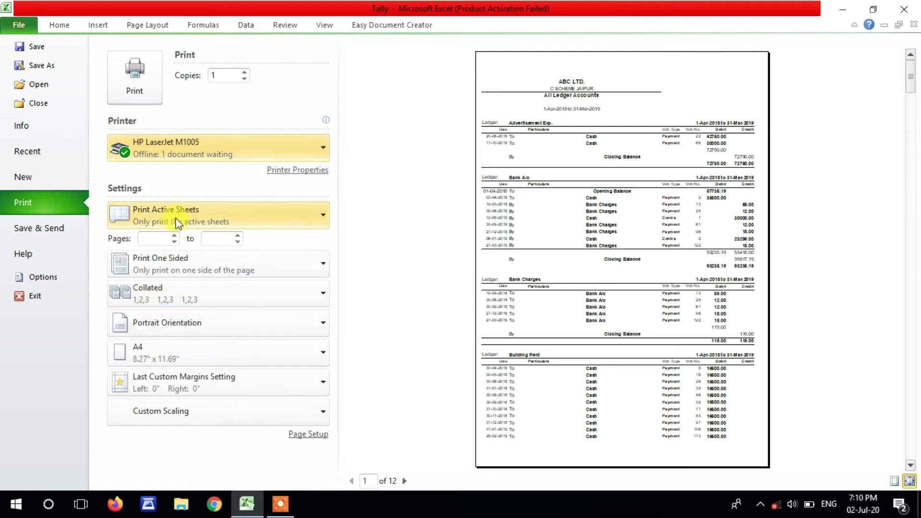
left_click(303, 217)
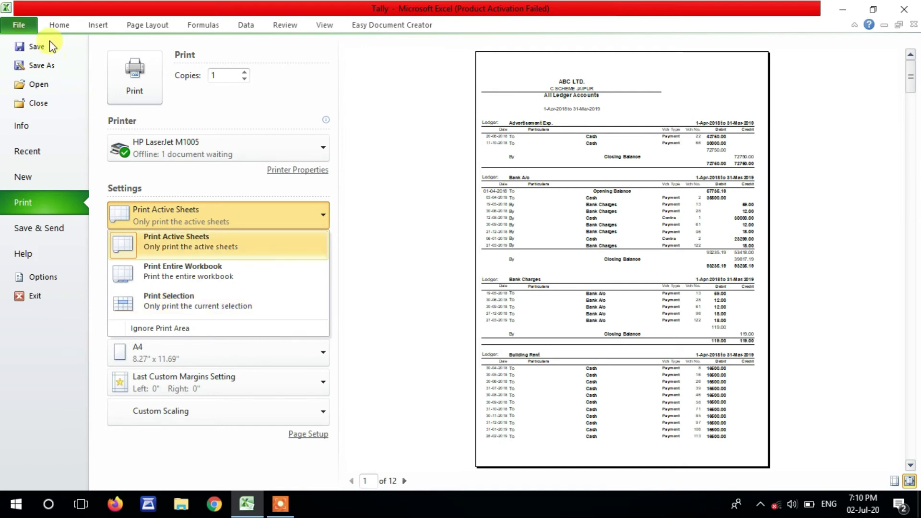
Select the ledger rows in A6:G15 and set the print settings to Print Selection.
left_click(57, 28)
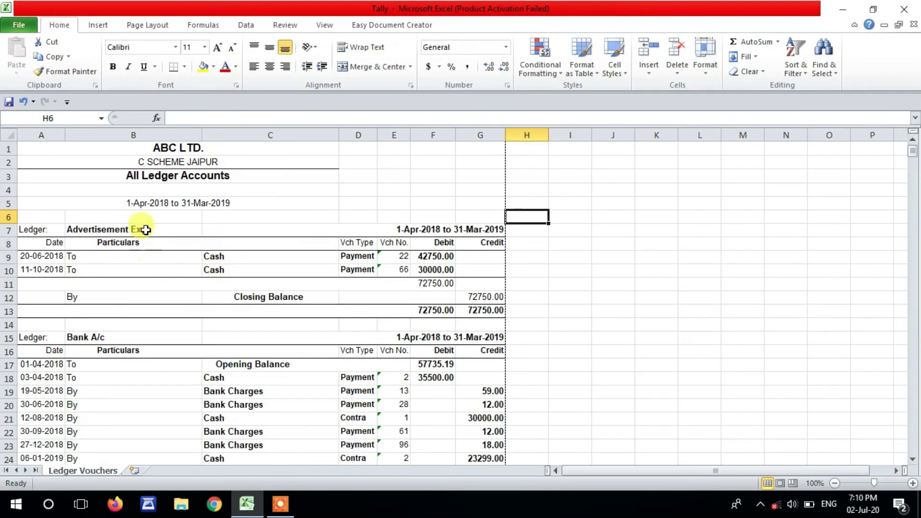
left_click_drag(145, 216, 334, 335)
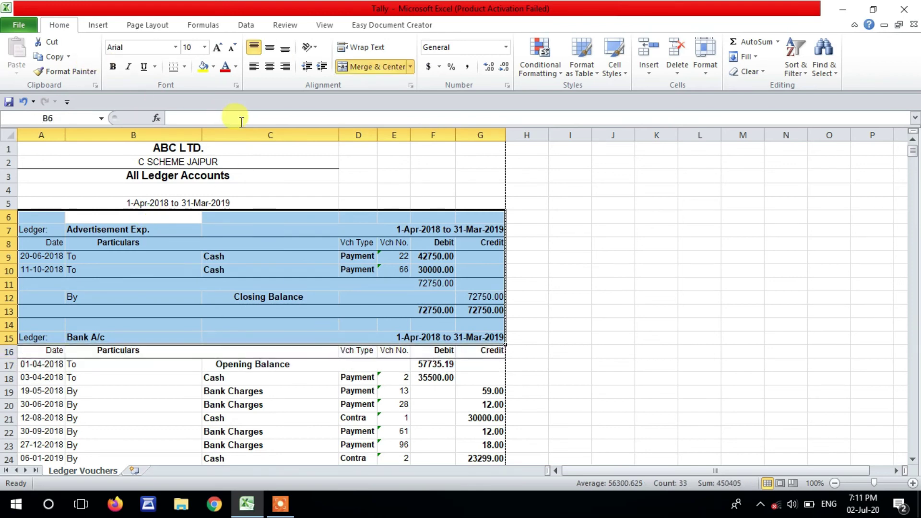
key("ctrl+p")
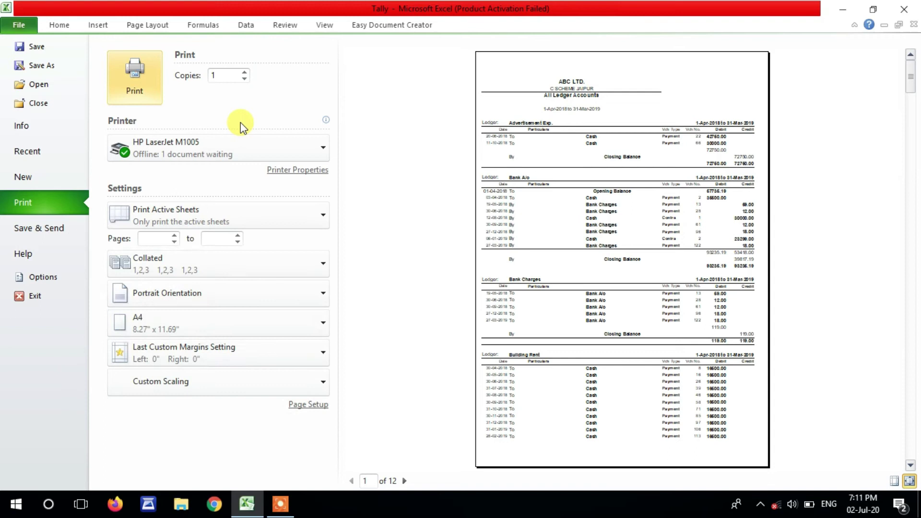
left_click(254, 219)
left_click(187, 301)
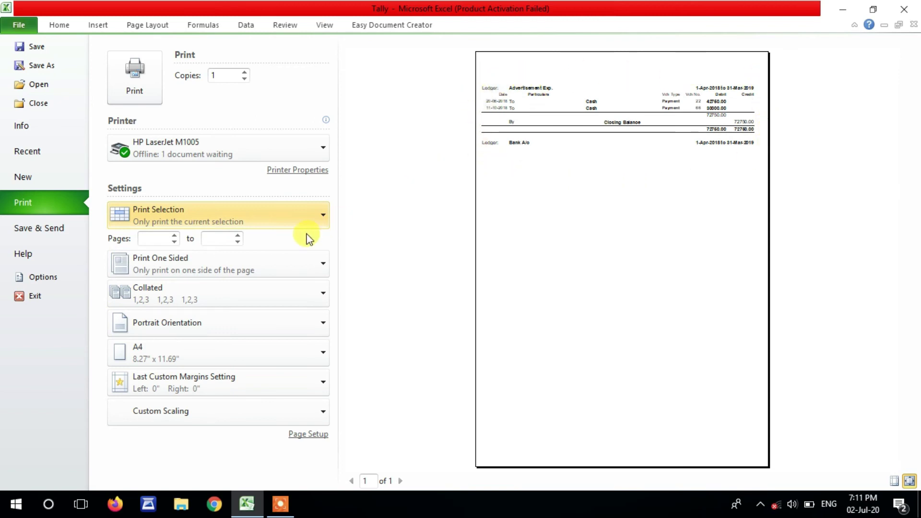
Deselect the ledger range by selecting cell D4 and set the print settings back to Print Active Sheets.
left_click(60, 25)
left_click(347, 189)
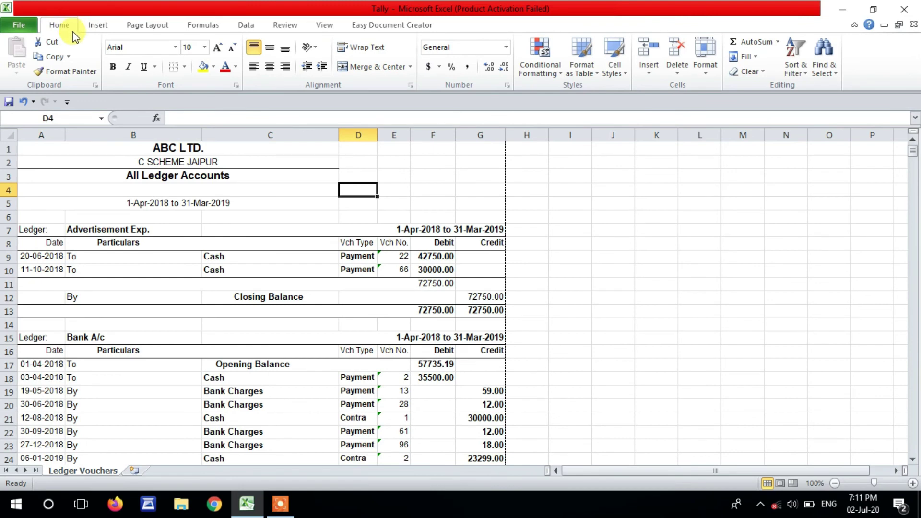
key("ctrl+p")
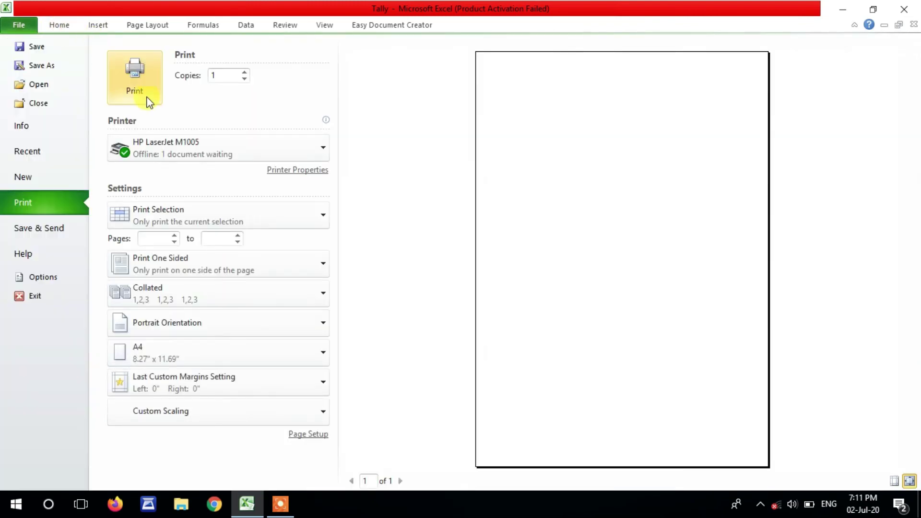
left_click(158, 241)
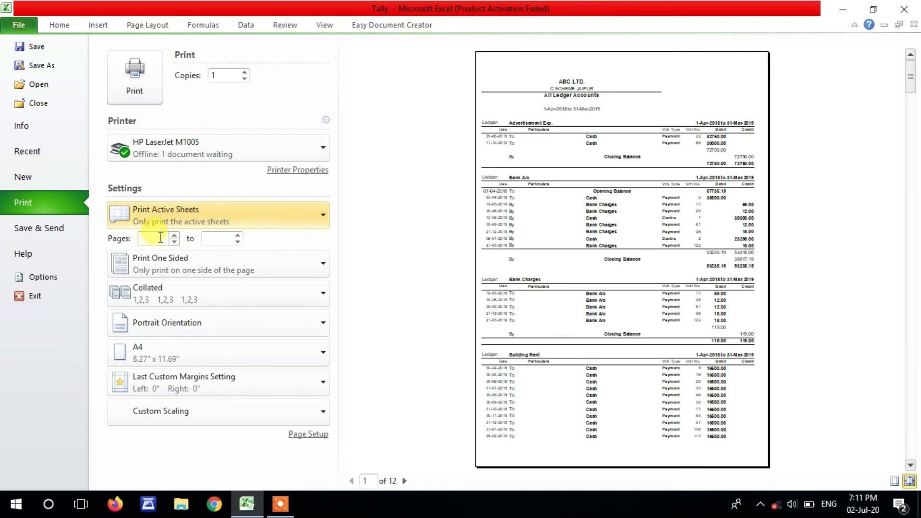
Set the range of pages to print from 1 to 15.
type("1")
key("Tab")
type("15")
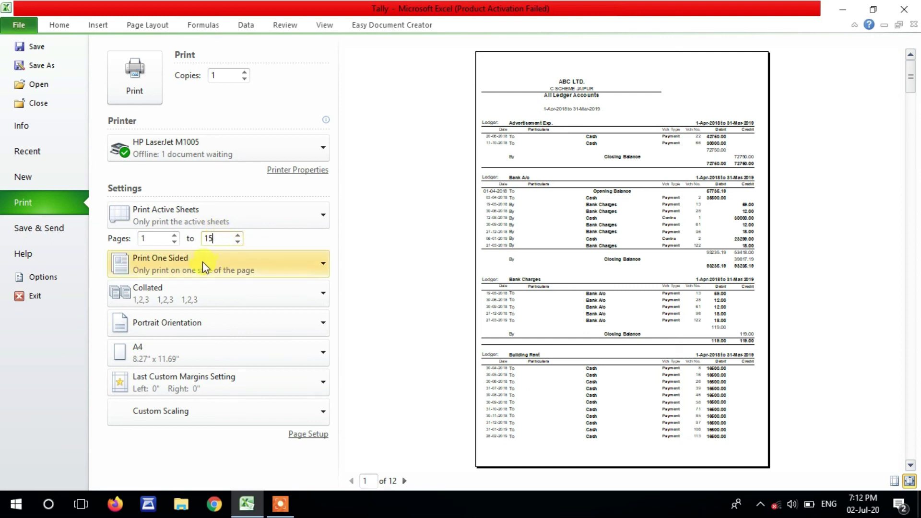
Examine the one-sided and both-sides printing options and the collation options, leaving Print One Sided and Collated selected.
left_click(248, 266)
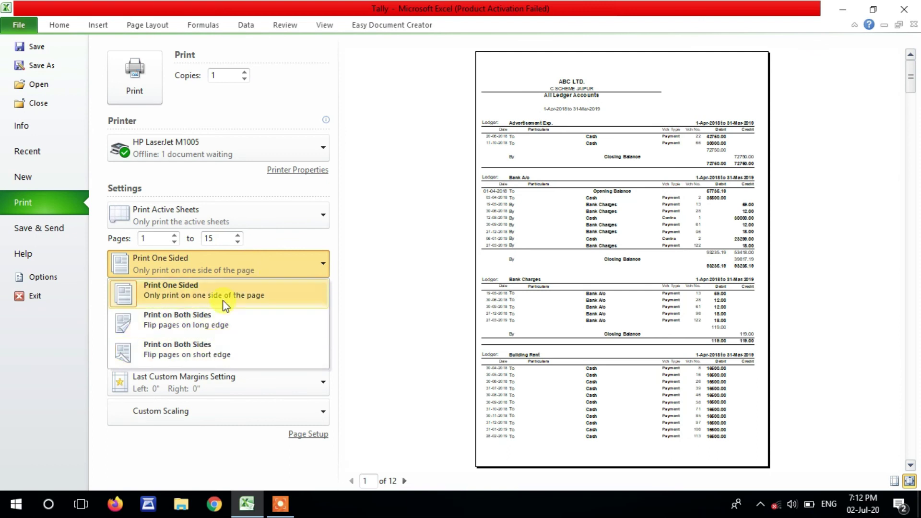
left_click(298, 241)
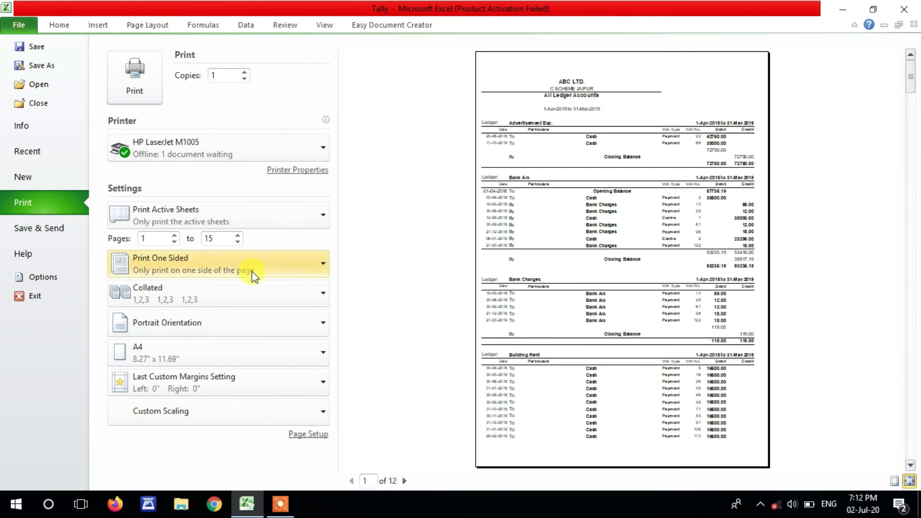
left_click(211, 292)
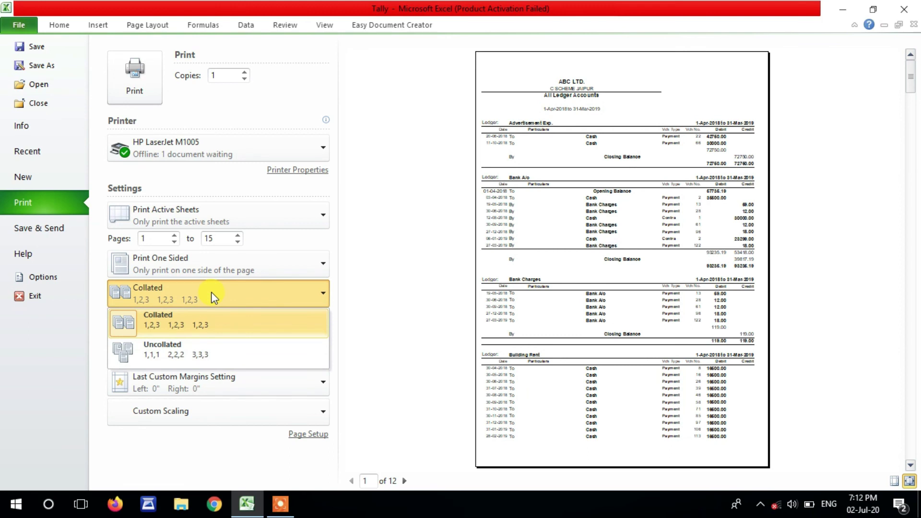
left_click(211, 292)
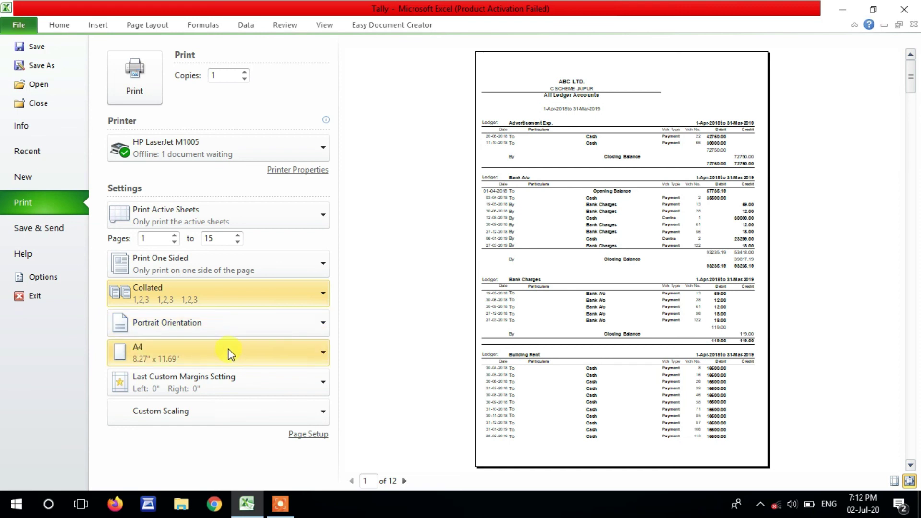
left_click(291, 236)
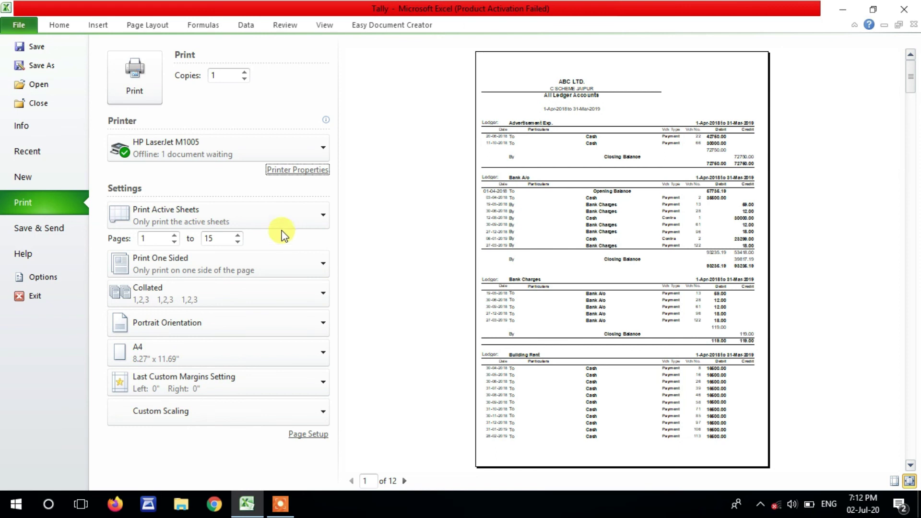